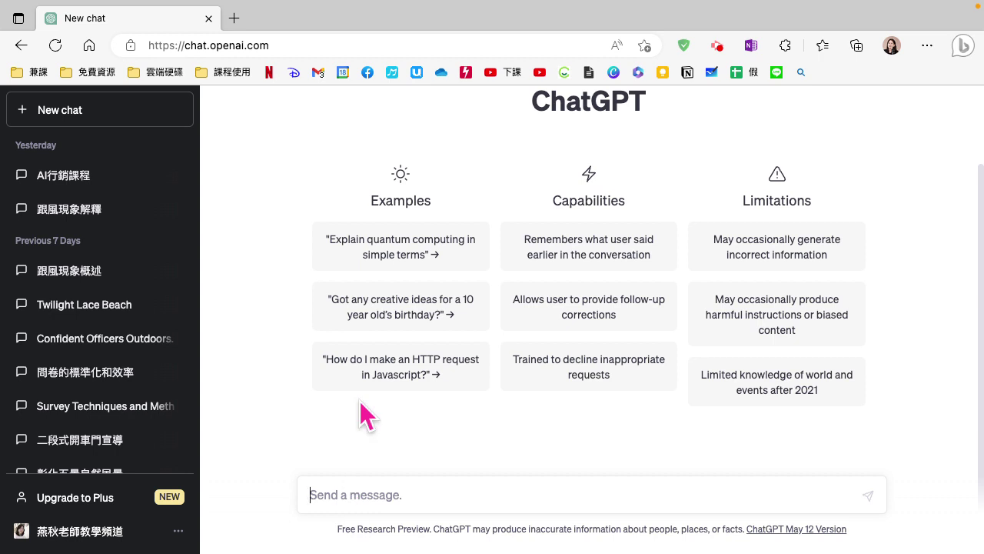
Ask the chatbot "什麼是跟風現象，100字"
type("oj i")
key("BackSpace")
key("BackSpace")
type("什麼日")
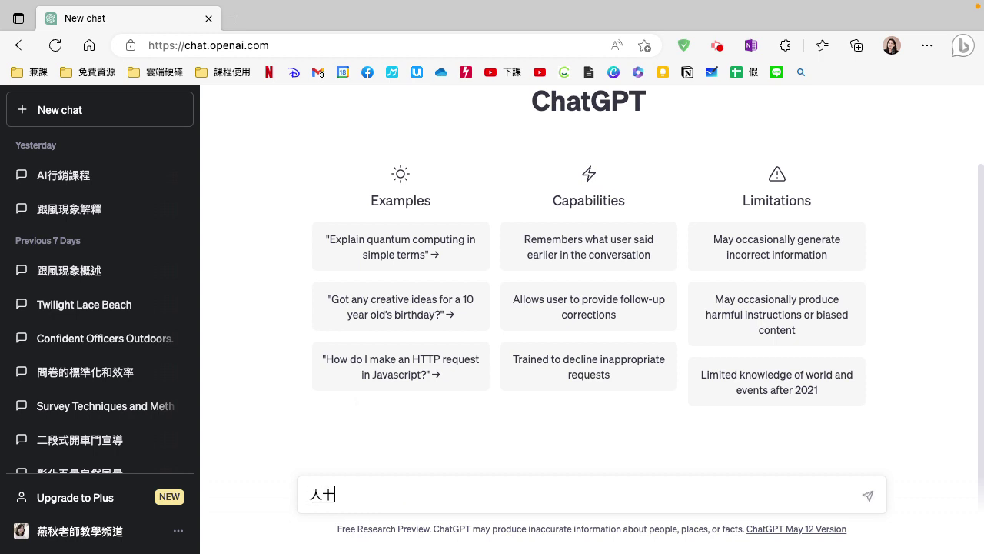
type("跟")
type("風")
type("現象")
type("，限")
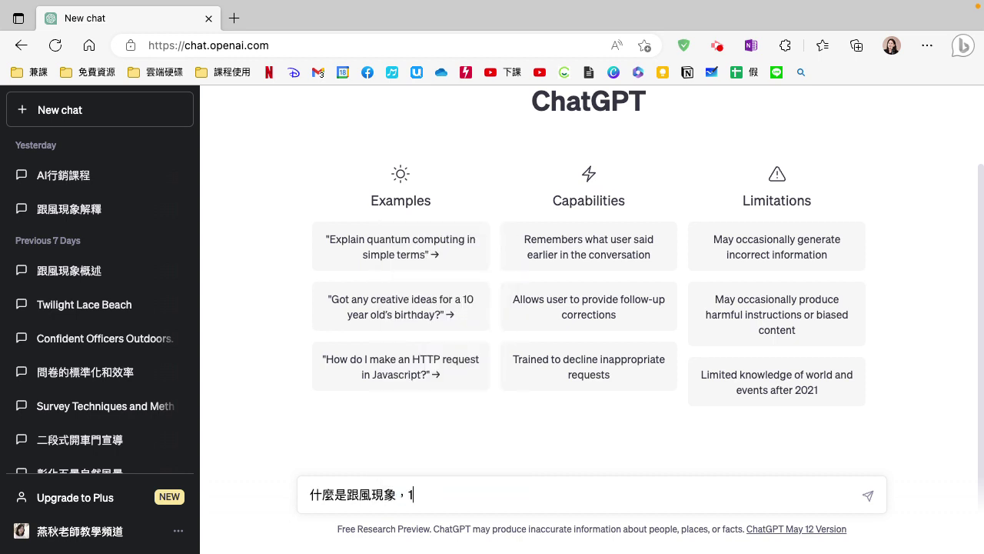
type("100字")
key("Return")
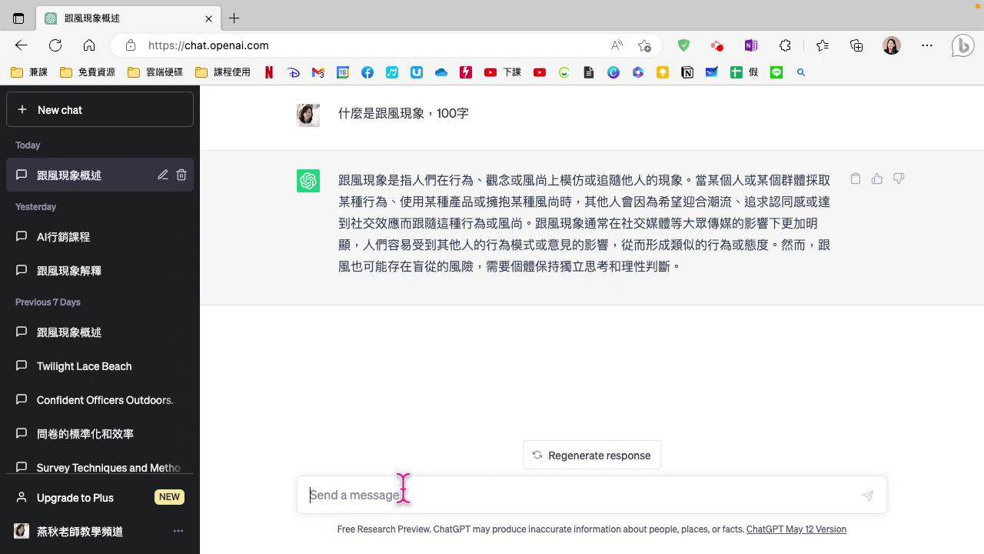
Edit the submitted question to request 50字 and resubmit it
mouse_move(861, 146)
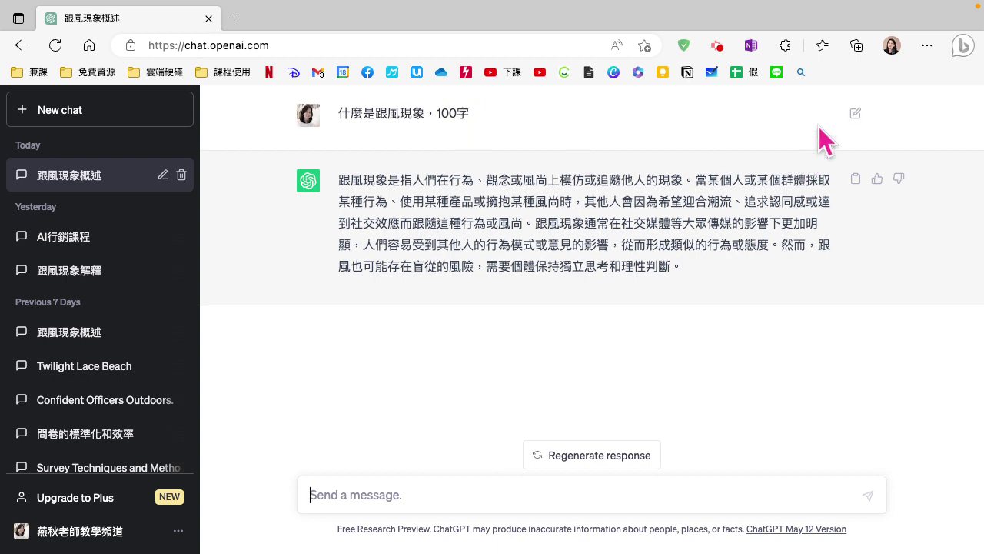
left_click(856, 115)
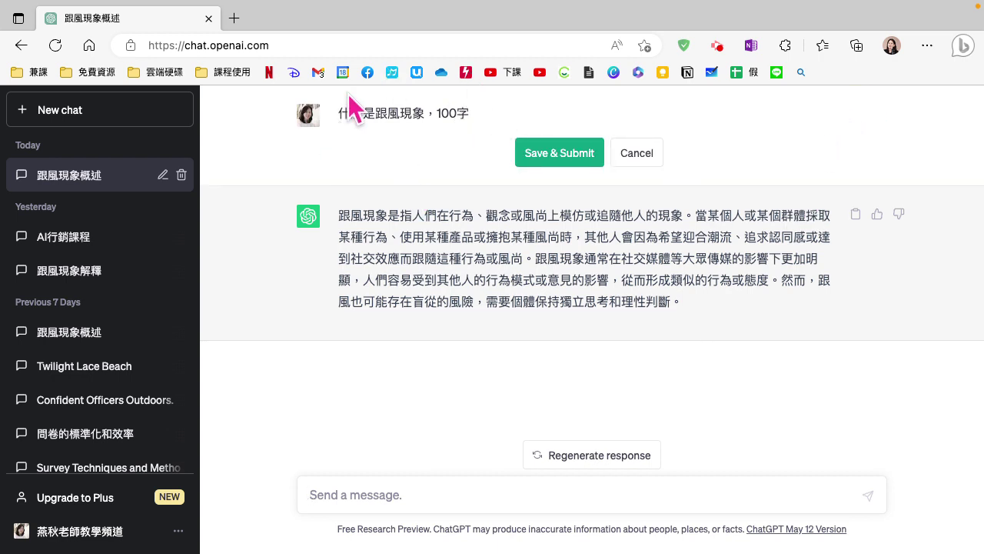
double_click(446, 114)
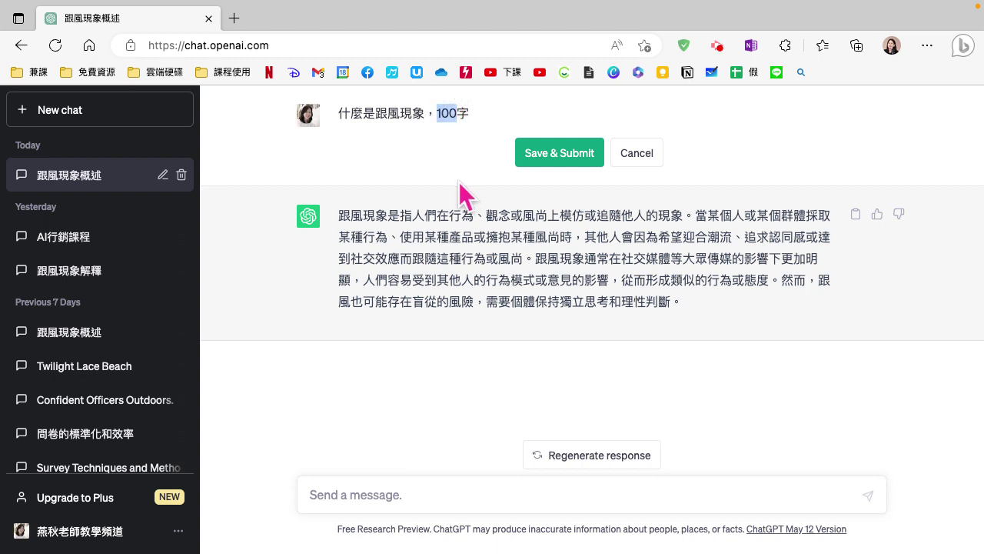
type("50")
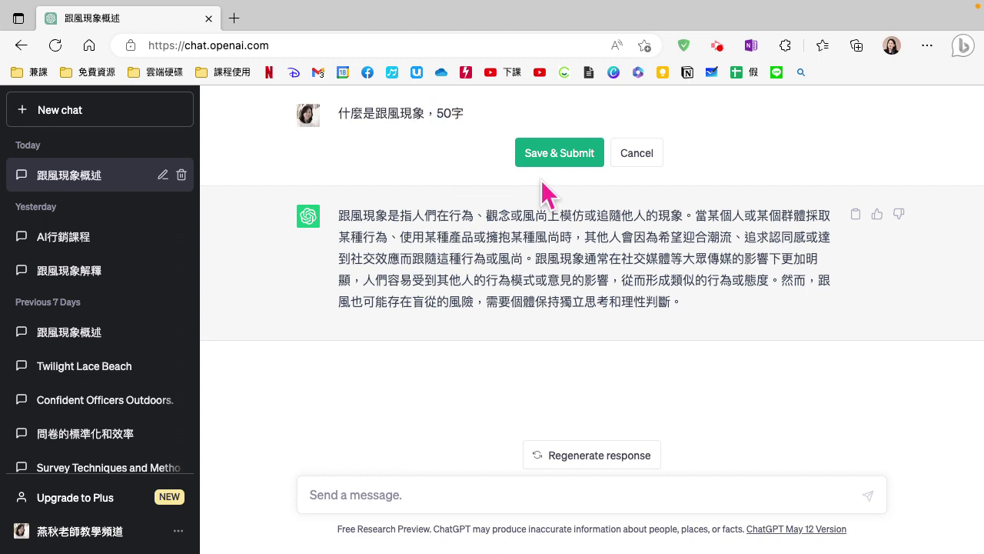
left_click(552, 158)
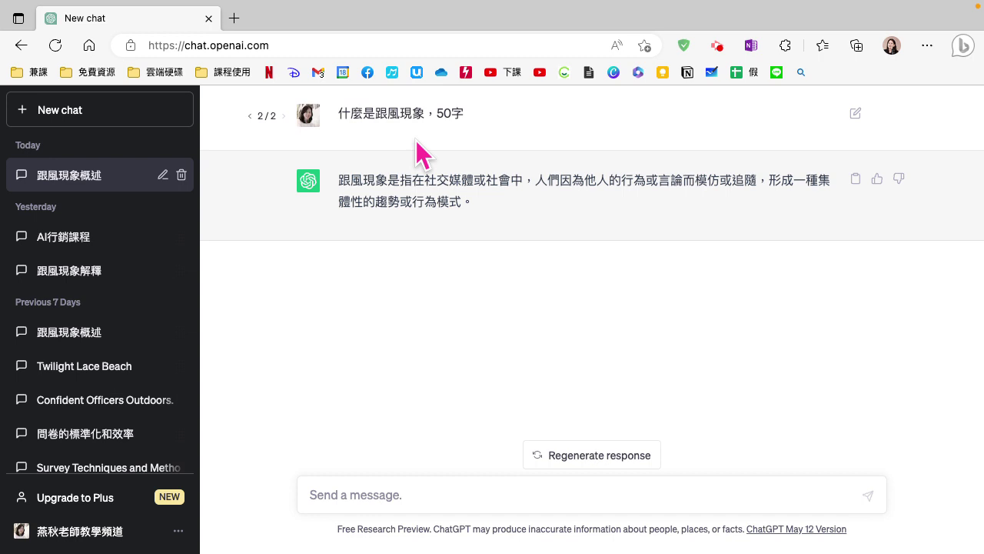
Return to the 100字 version of the question and send "繼續" as a follow-up
left_click(250, 116)
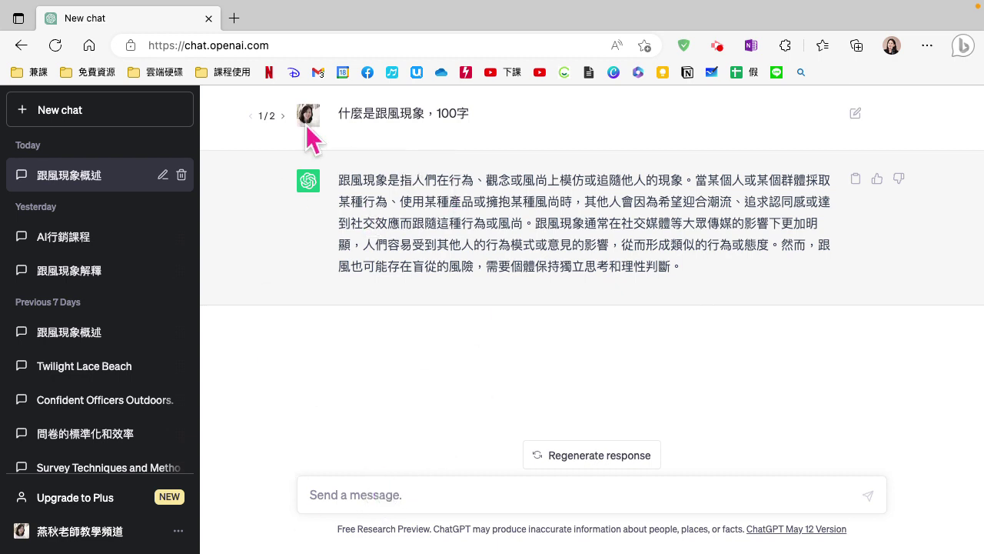
left_click(345, 495)
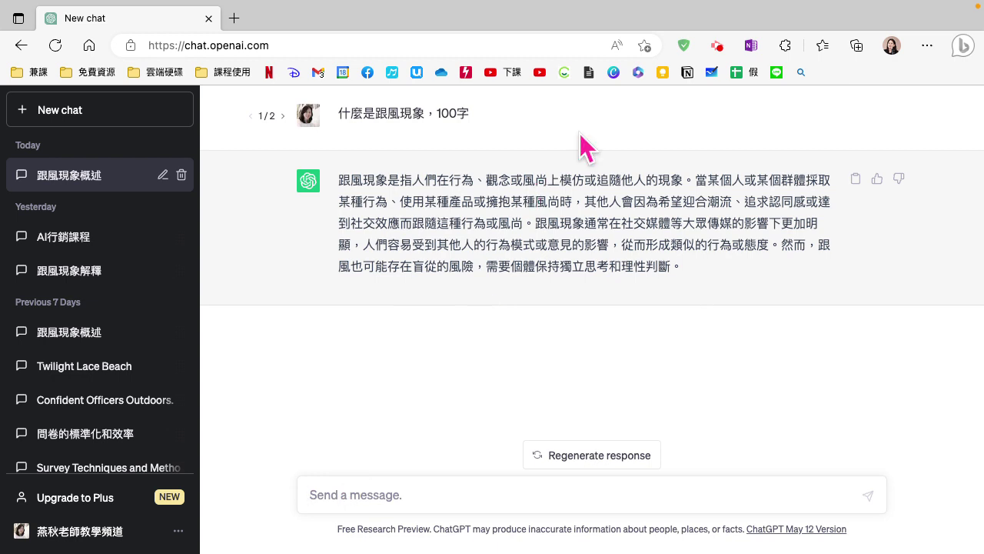
type("女火女戈")
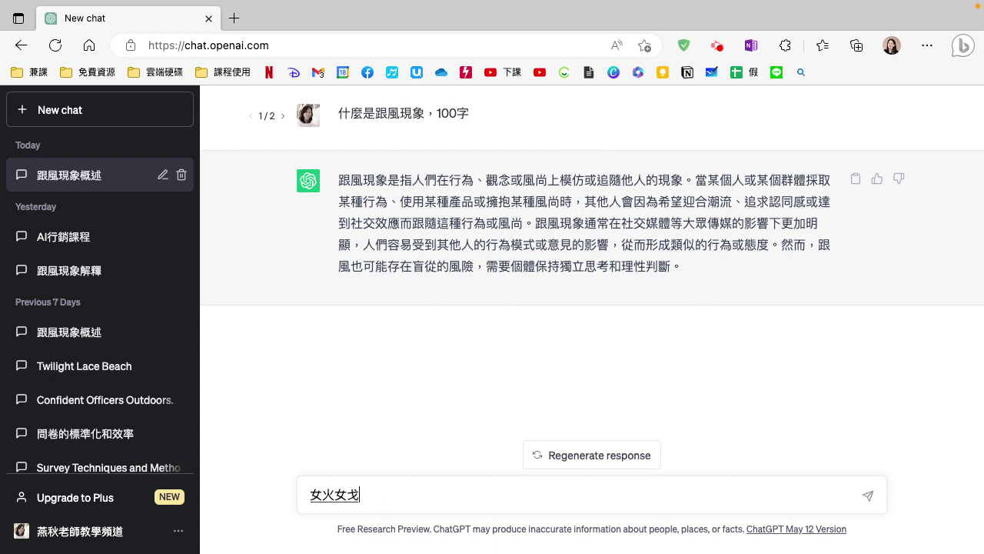
type("戈女火土田金")
key("Return")
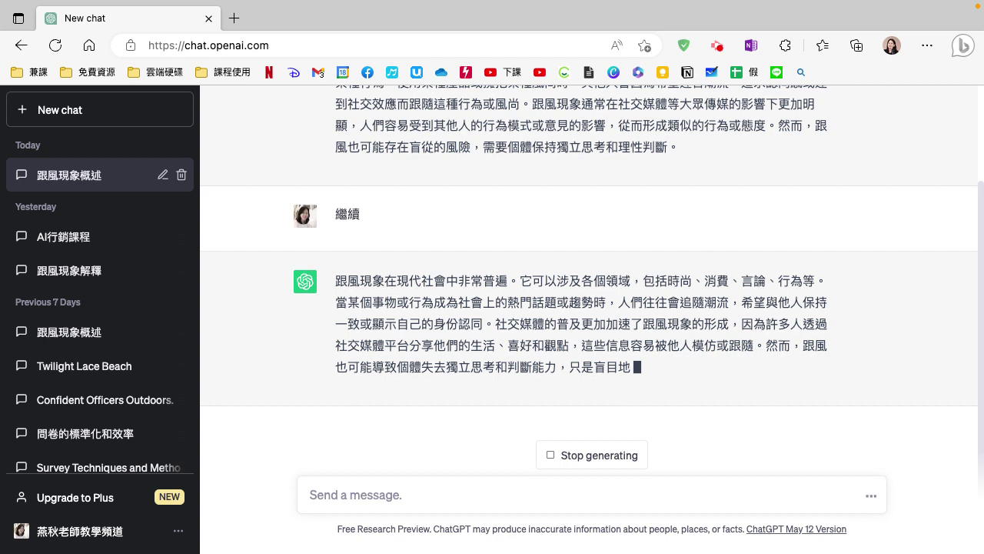
Send the follow-up request "以家長的面向來說明如何應對，100字"
type("以")
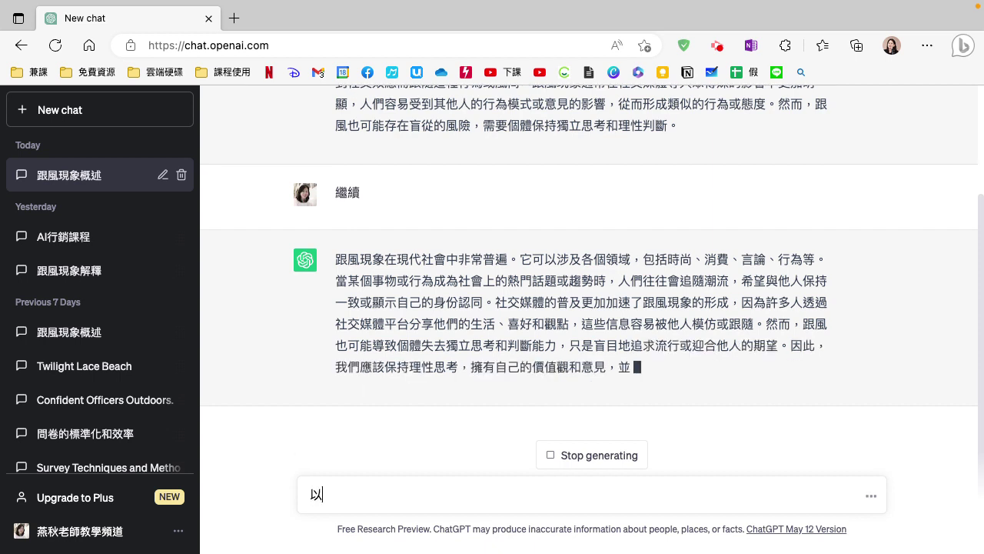
type("家")
type("長的一田")
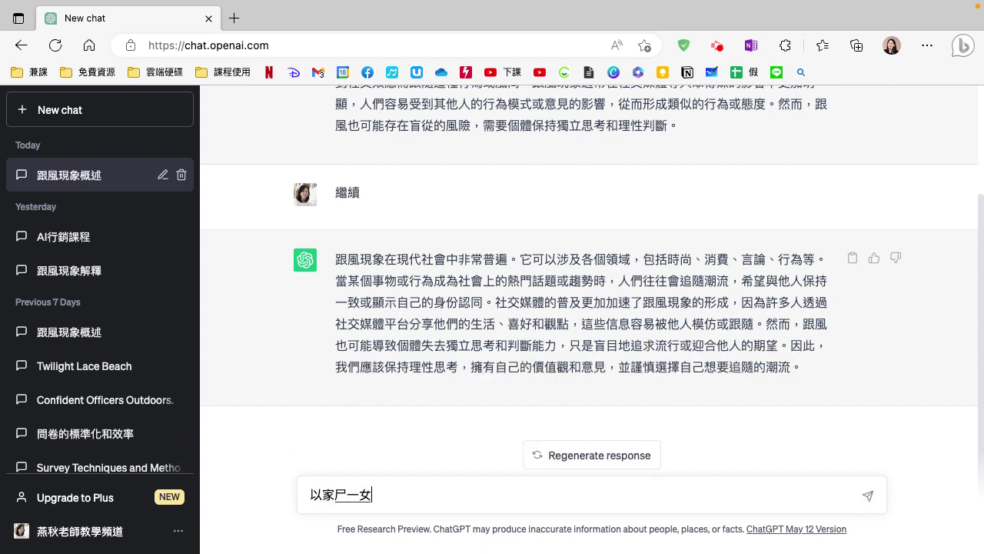
type("說日月")
type("何戈")
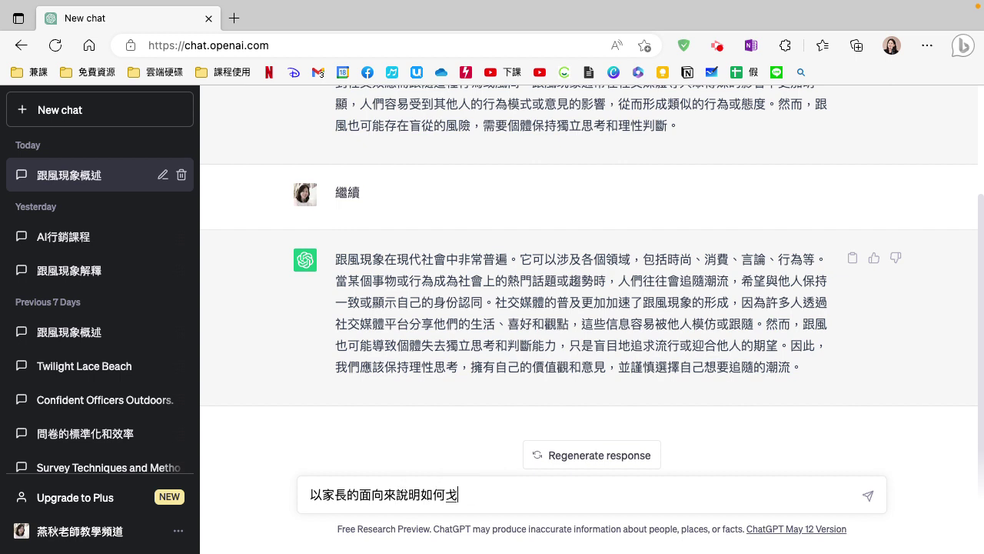
type("對，")
type("00字")
key("Return")
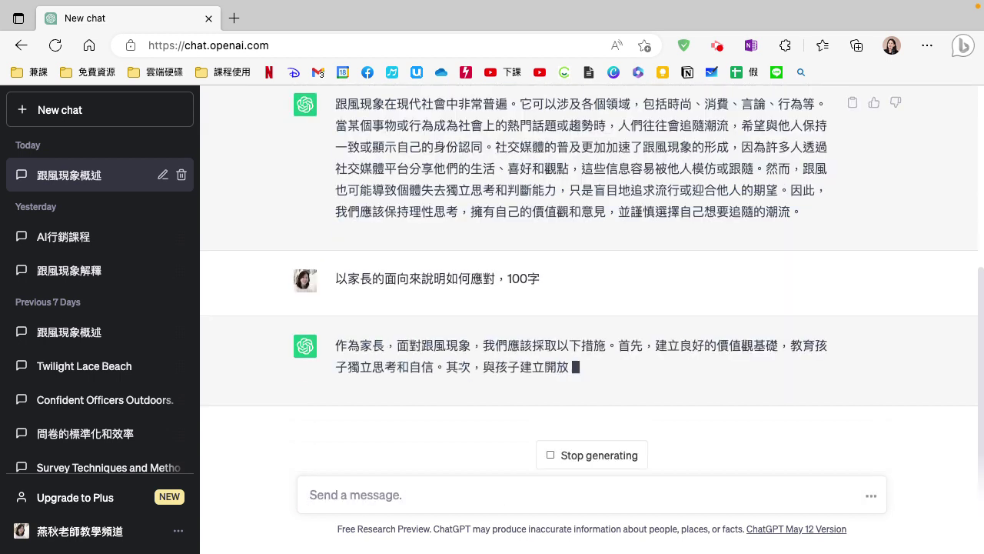
Ask for the advice as five key points with "列出五大重點"
type("列出一木一")
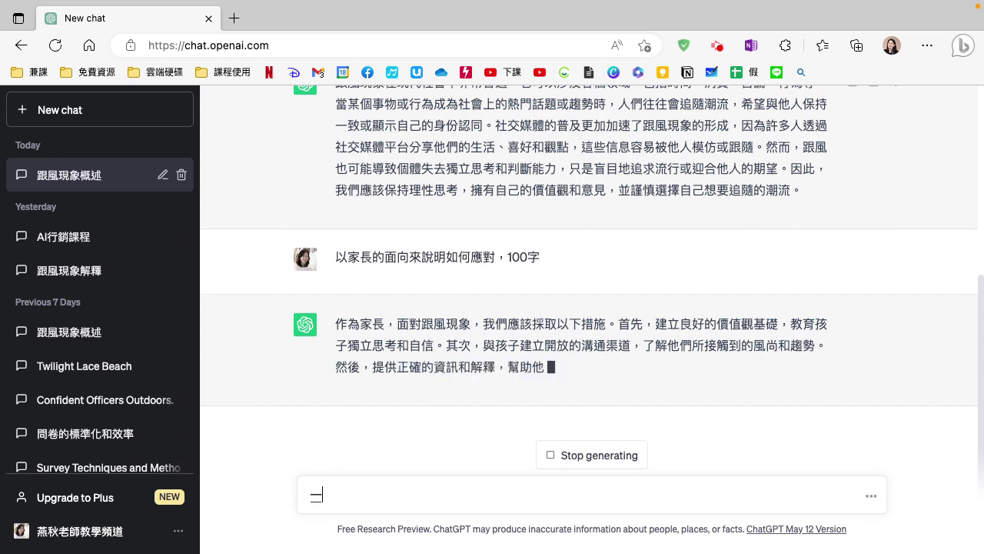
type("大重點")
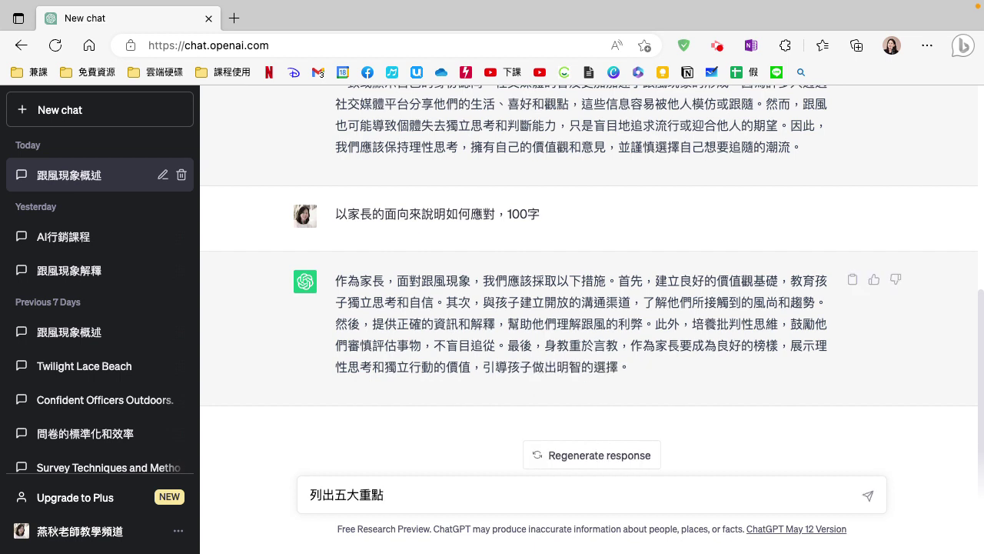
key("Return")
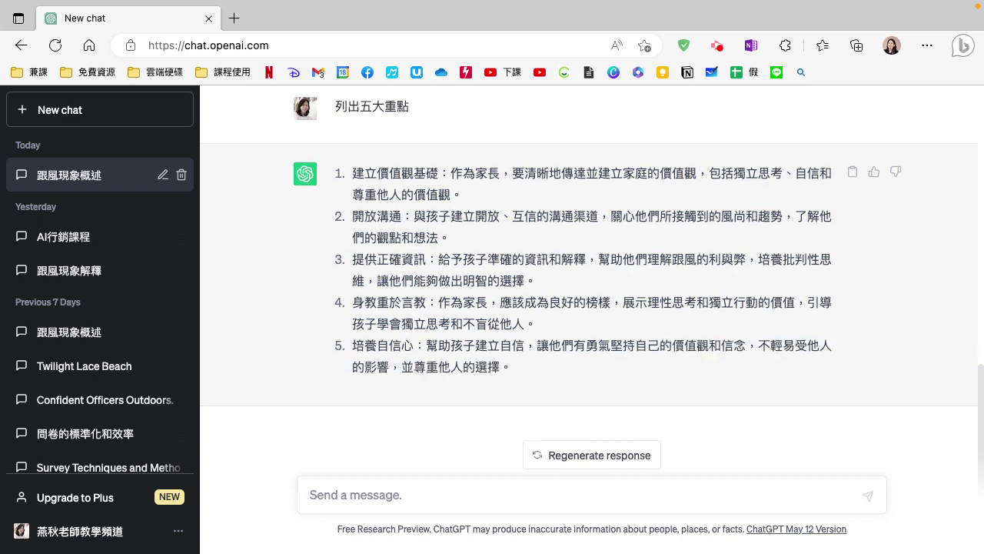
Write the first line of a new prompt: "課程內容為生成式AI，請幫我想課程名稱，列出五個"
type("課程內十金")
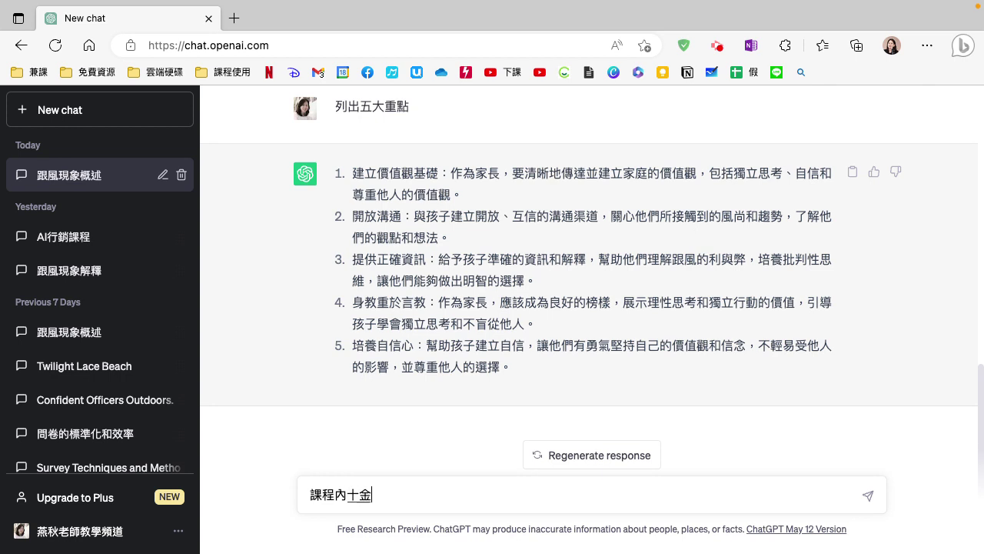
key("BackSpace")
key("BackSpace")
type("容為生成式AI，")
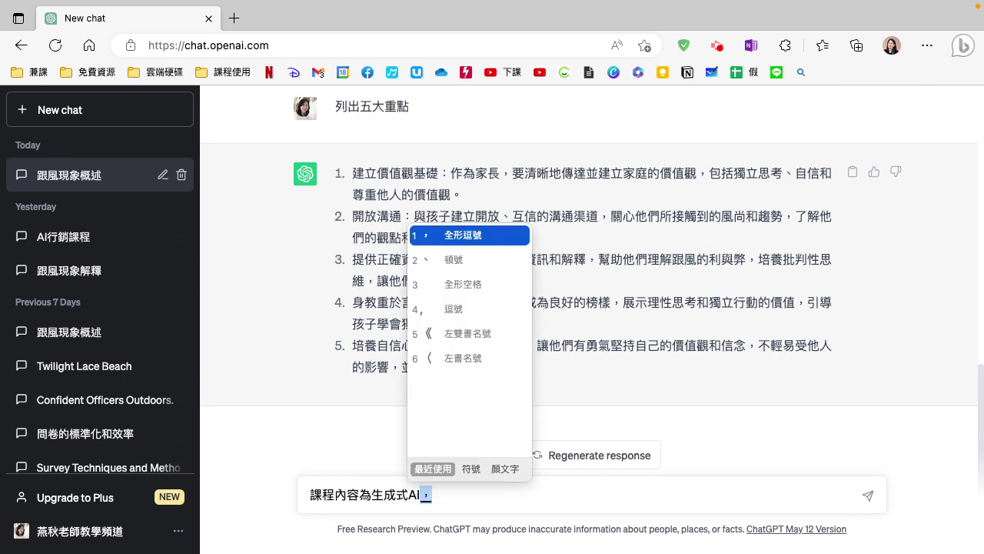
type("請幫竹手課程名竹木月")
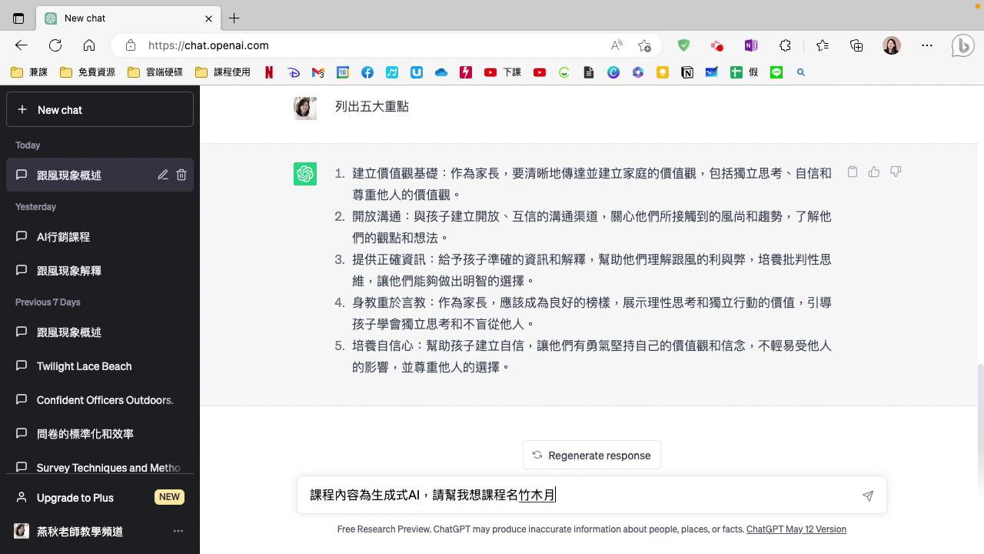
type("木月，列出五個")
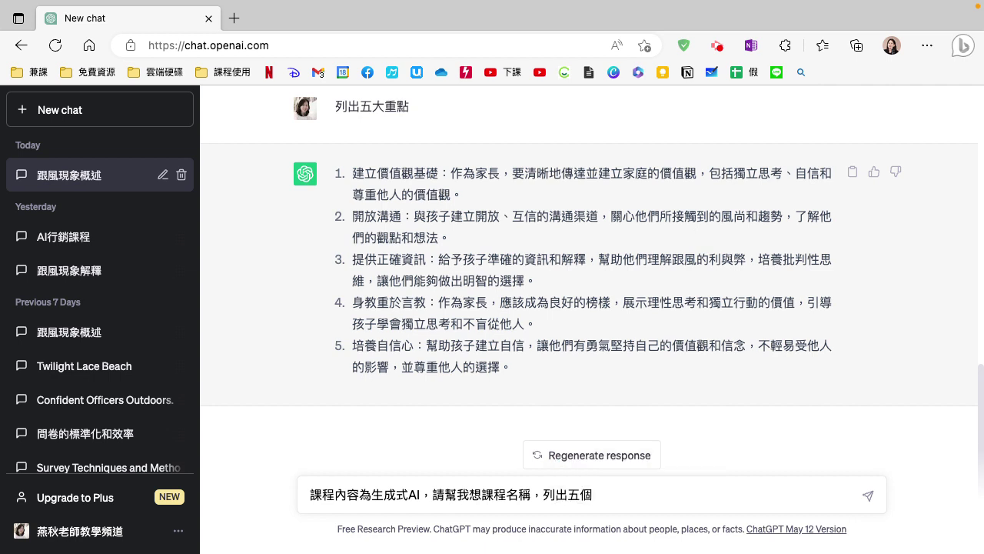
Add a second line to the prompt: "課程名稱要活潑，並且看了就很想要上課，而且肯付學費"
key("shift+Return")
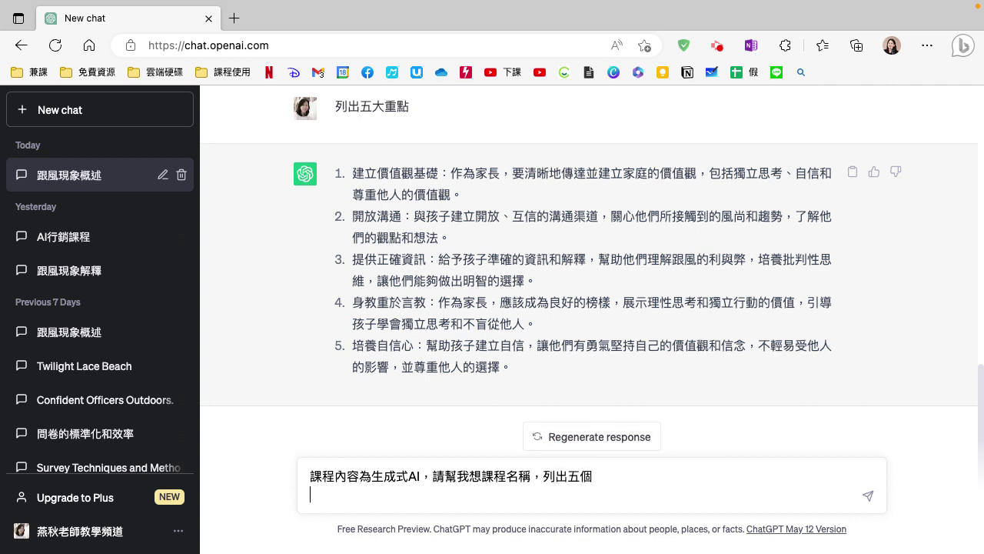
type("課程名稱")
type("要活潑，")
type("並月一")
type("了就很想")
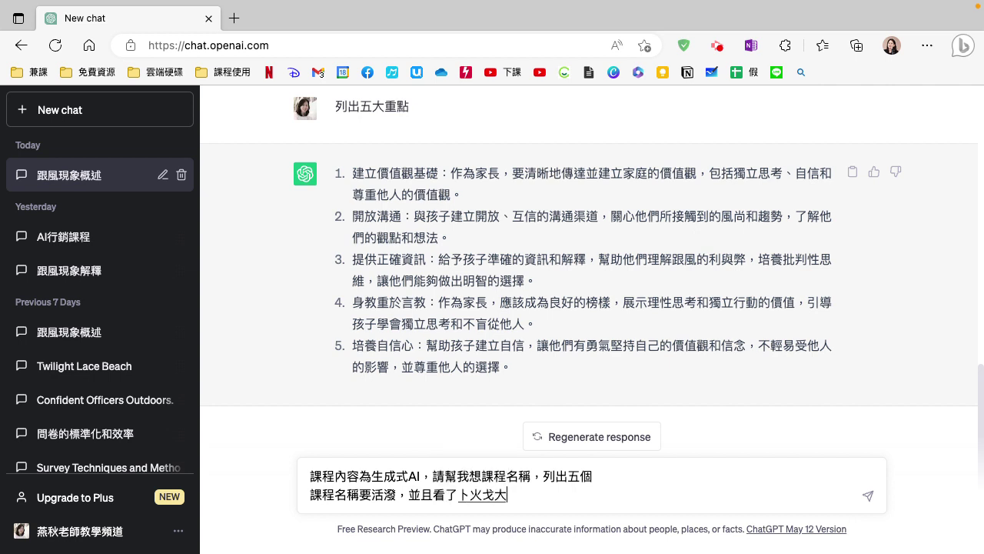
type("要上課，而且卜")
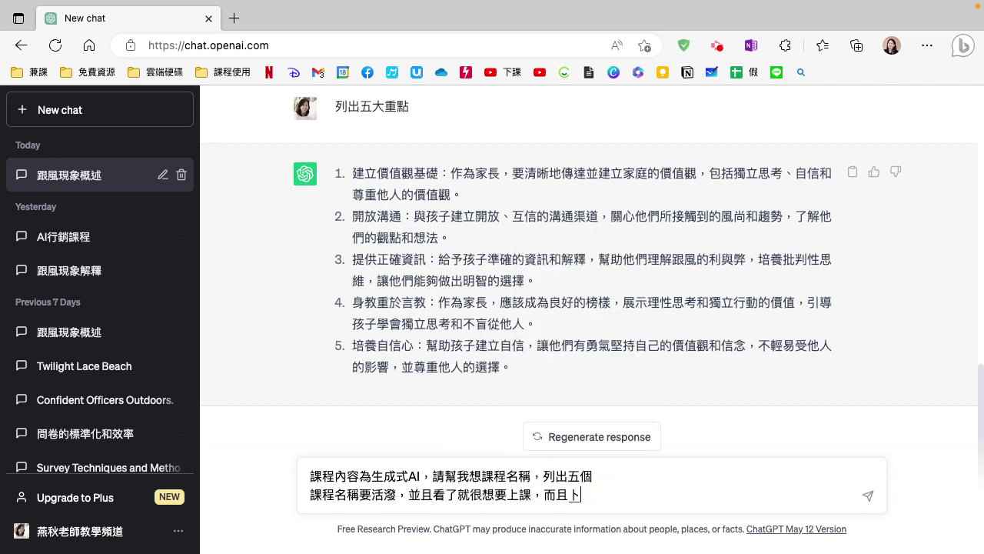
key("BackSpace")
type("肯付學費")
Add a third line to the prompt, "對象為初學者，想要了解及應用", and submit the prompt
key("shift+Return")
type("對")
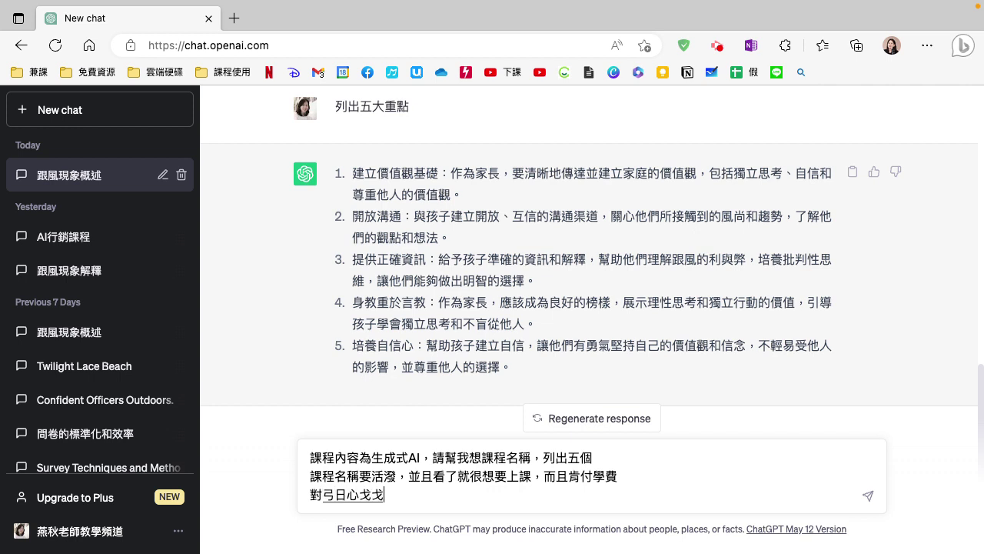
type("象為初")
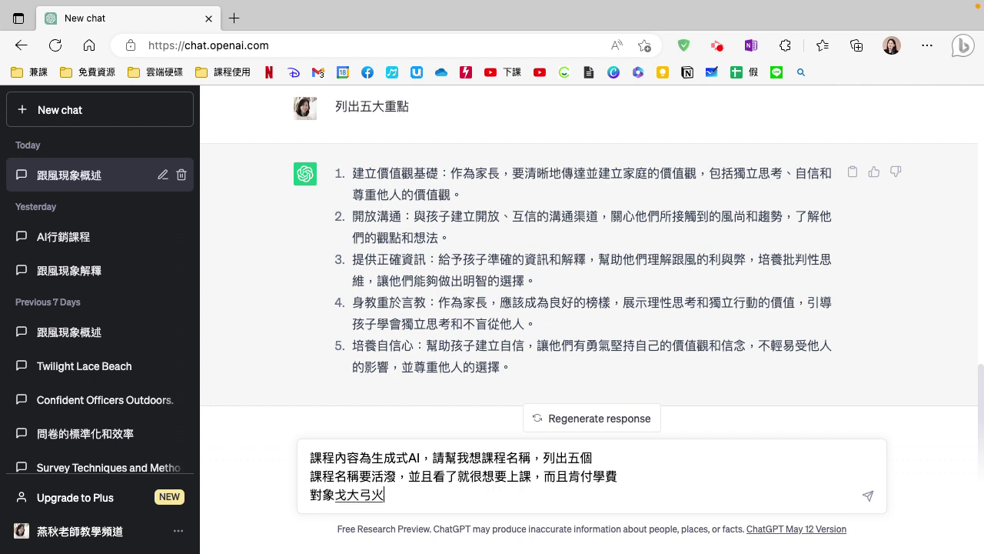
type("學")
type("者，杋要")
type("山戈")
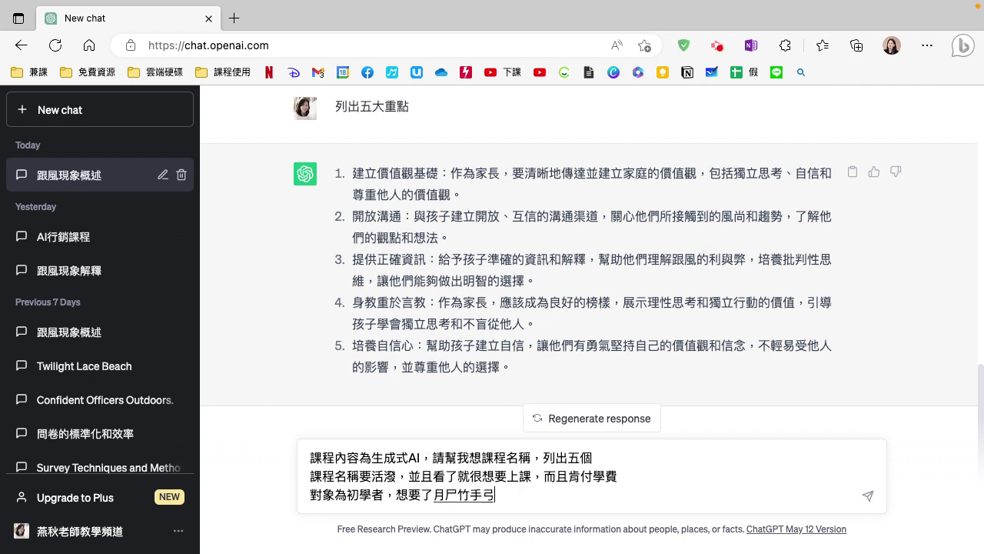
key("BackSpace")
type("弓竹尸")
type("解及戈土心月手")
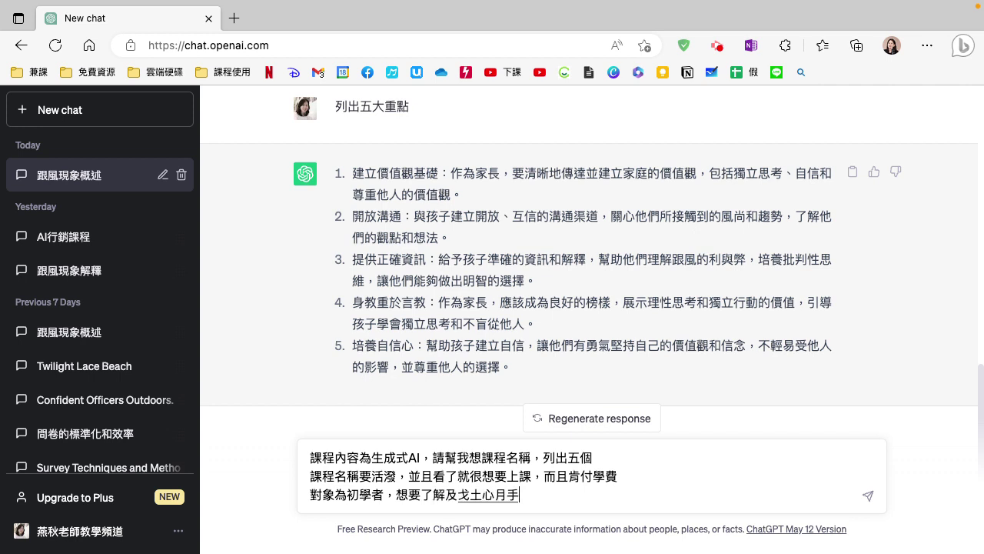
key("shift+Return")
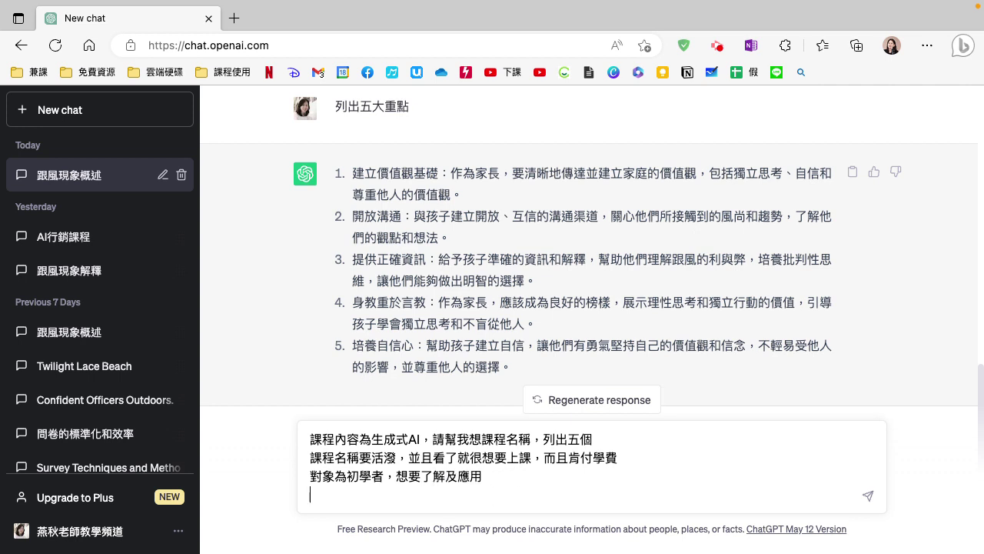
key("Return")
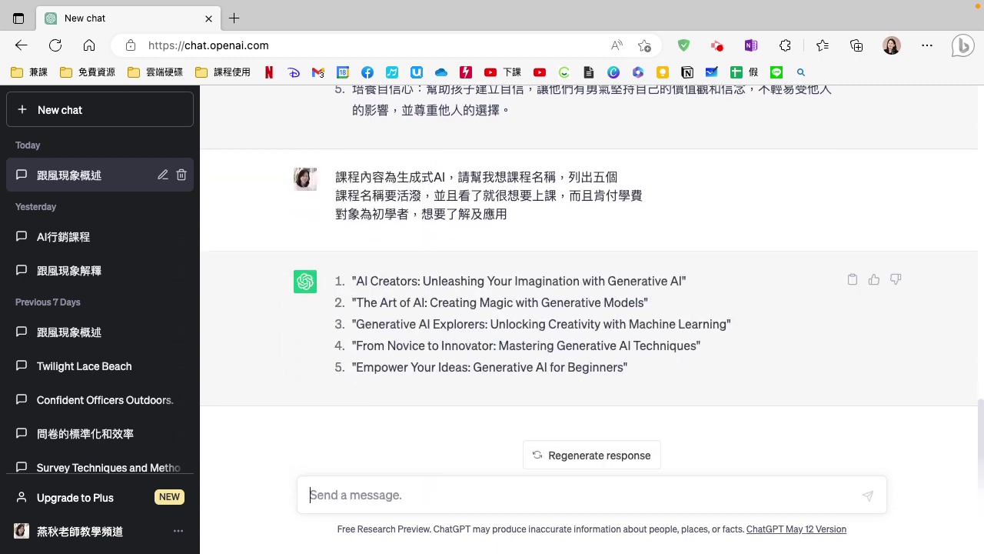
Send the complaint "啊是不會打中文哦" about the English course names
type("啊是不人一田日打中文哦")
key("Return")
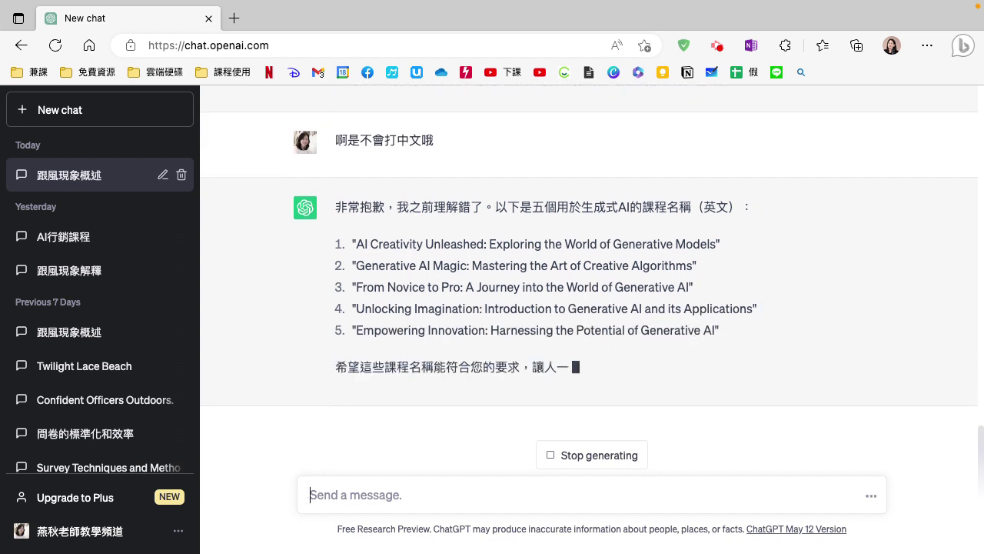
Send the follow-up message "我要看繁體中文啦" to get the course names in Traditional Chinese
type("我一田竹手月")
key("BackSpace")
key("BackSpace")
key("BackSpace")
key("BackSpace")
type("要看繁")
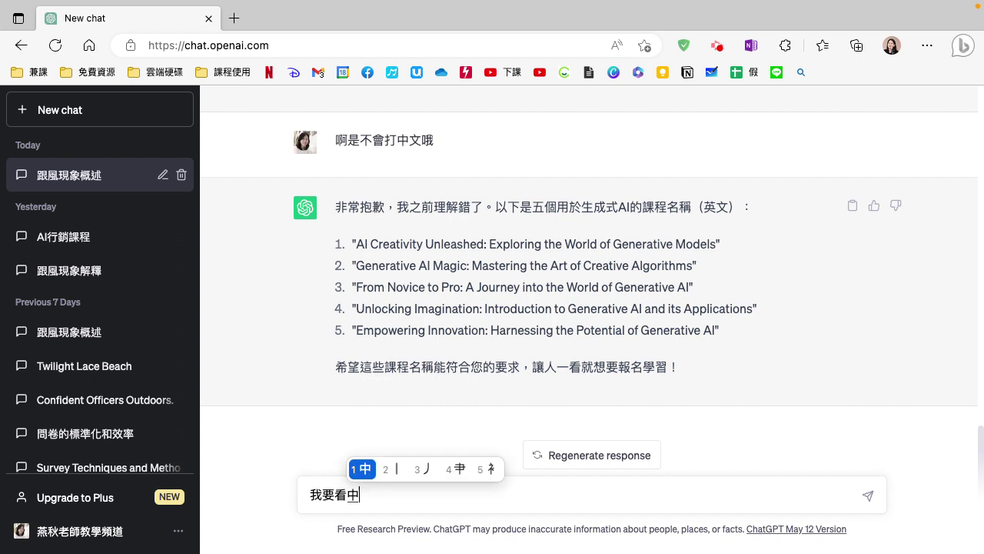
type("體中文啦")
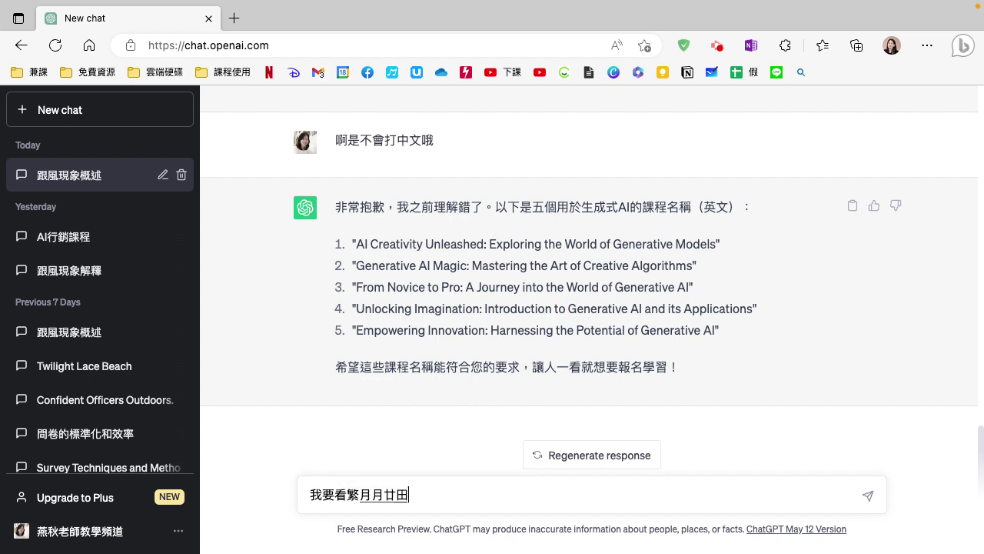
key("Return")
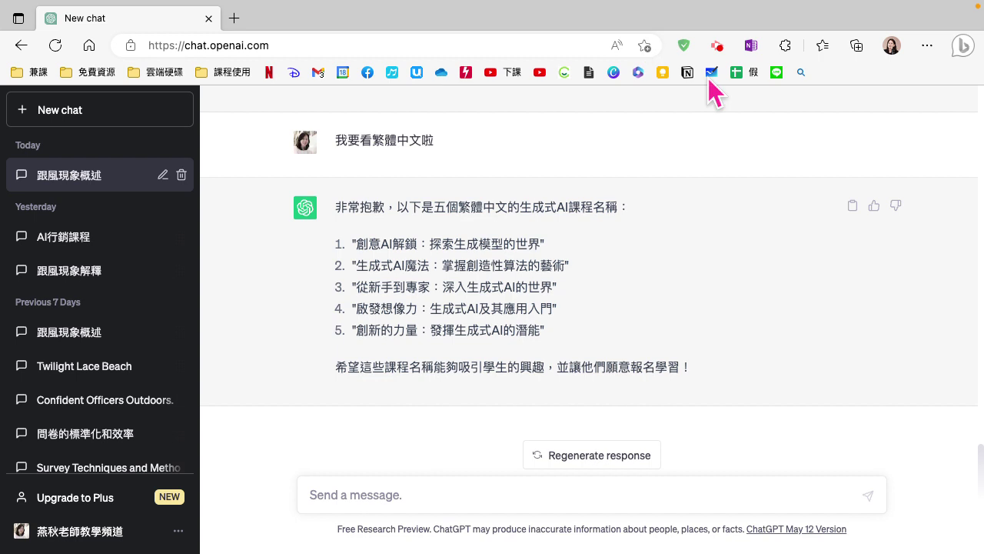
left_click(716, 46)
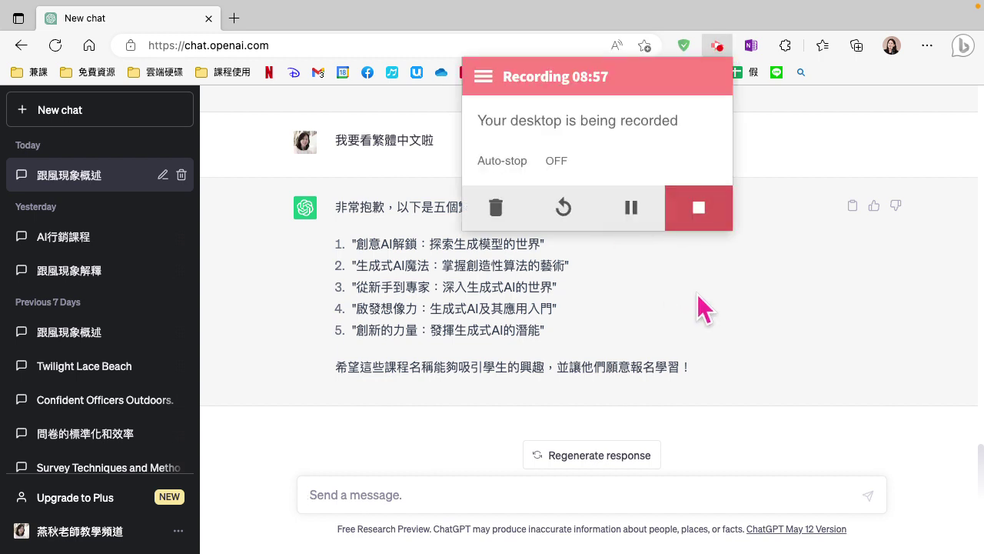
left_click(761, 309)
Switch to Photoshop and close the open untitled documents, discarding their unsaved changes
key("ctrl+Right")
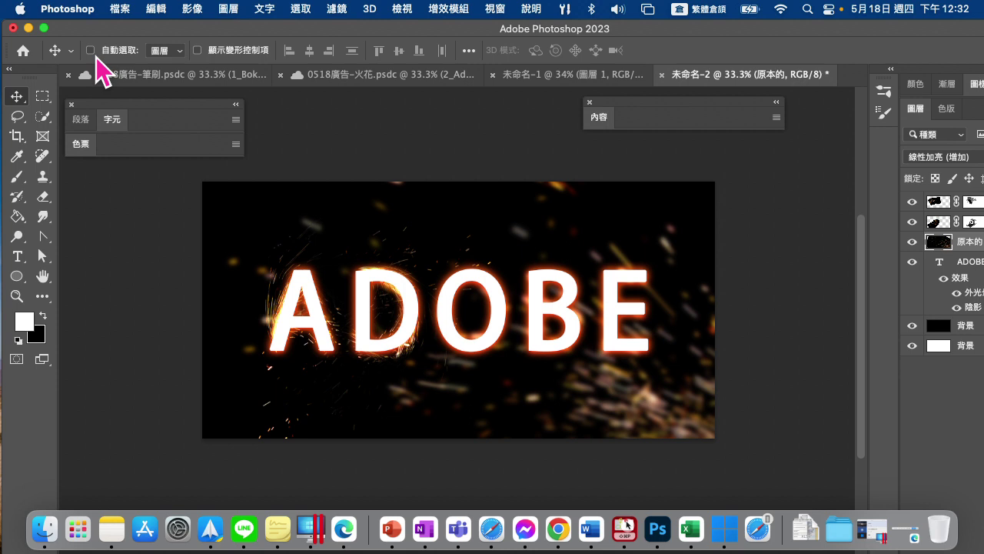
left_click(12, 28)
left_click(513, 239)
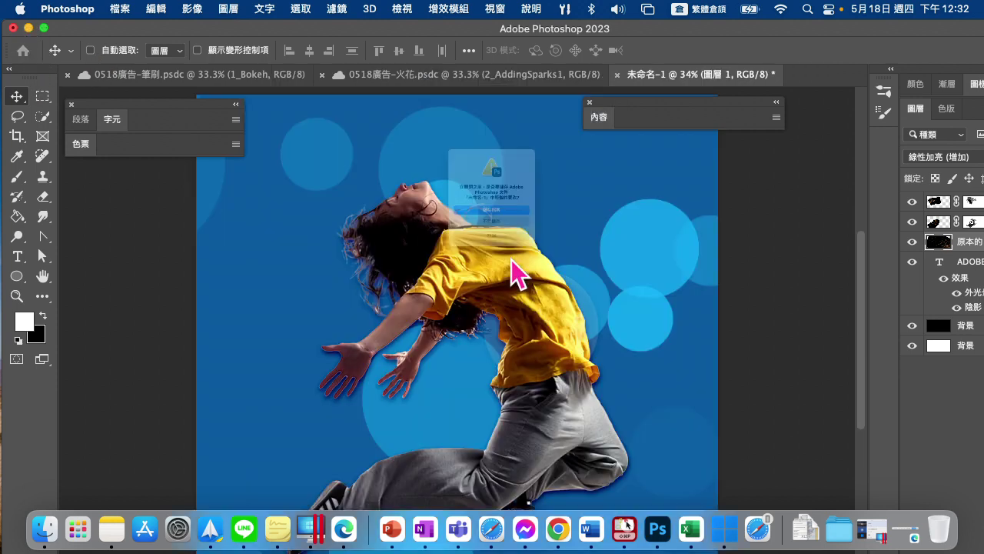
left_click(511, 250)
Switch to the generative AI presentation in PowerPoint, show slide 9 and advance to slide 11 on "無效提示詞"
key("ctrl+Right")
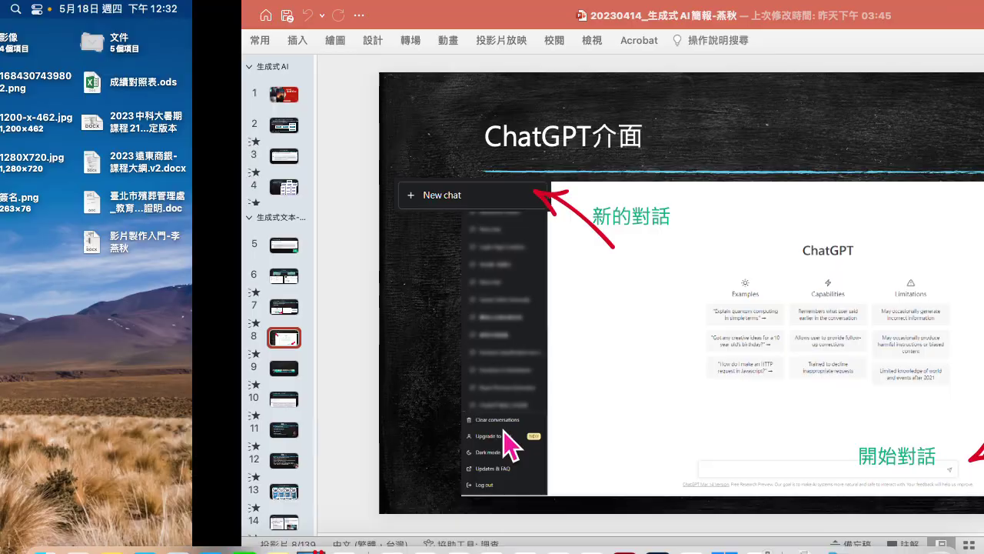
left_click(65, 371)
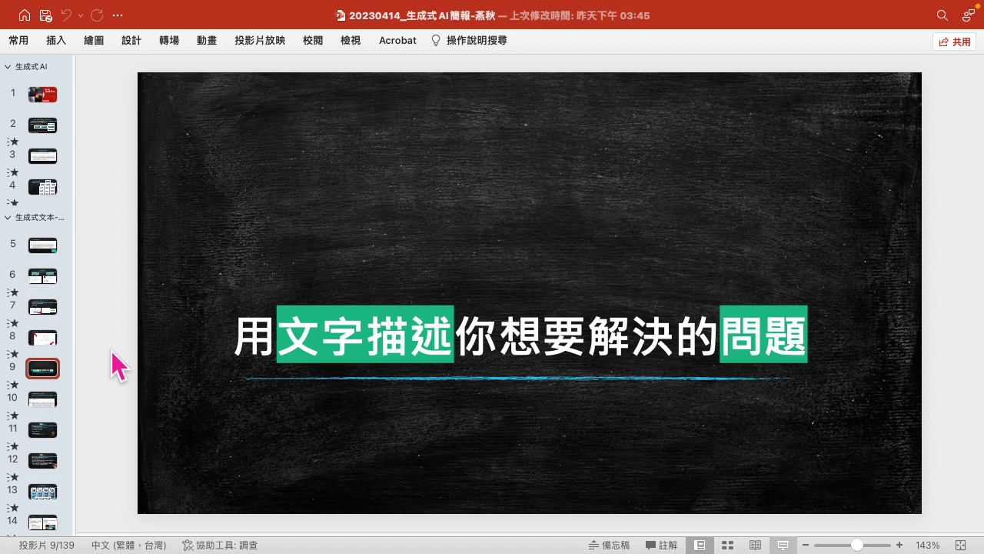
key("Down")
key("Down")
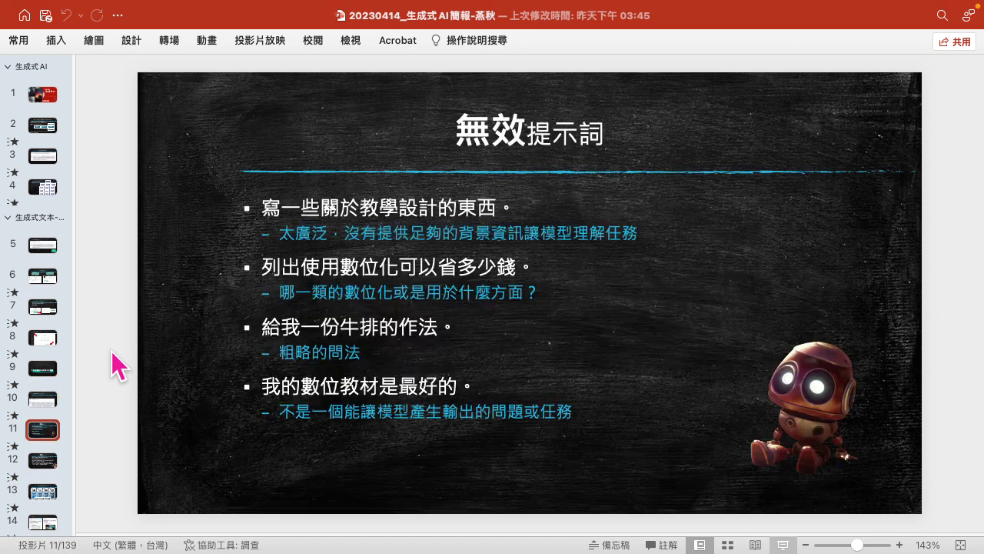